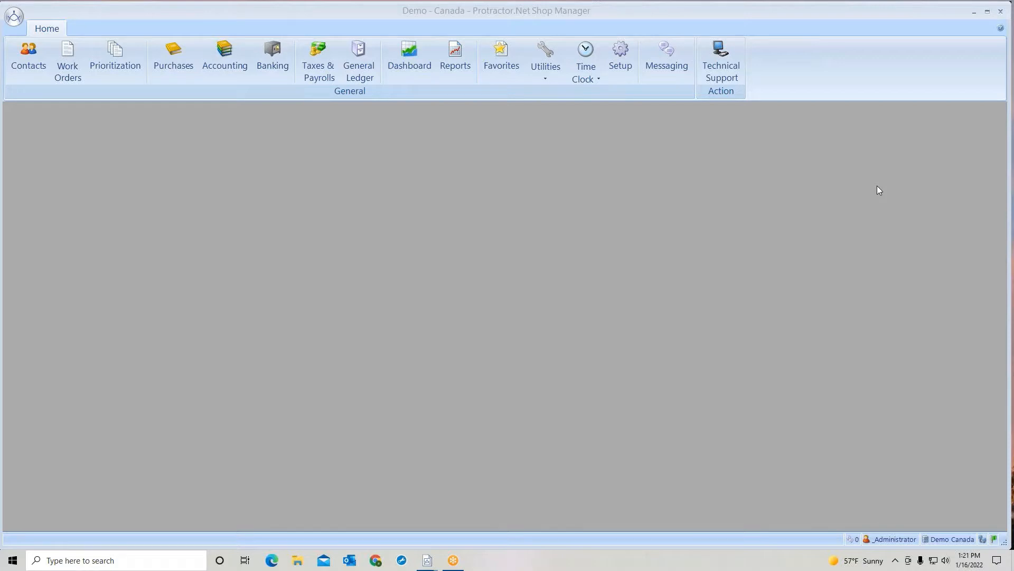
# - List all purchase items to be returned, with the supplier filter reset to all suppliers
pyautogui.click(170, 53)
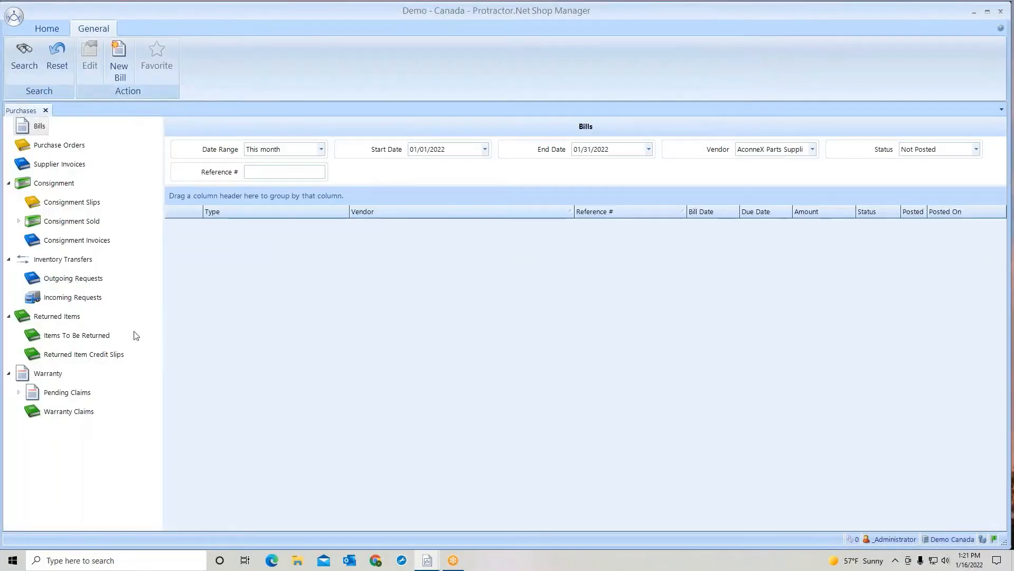
pyautogui.click(62, 338)
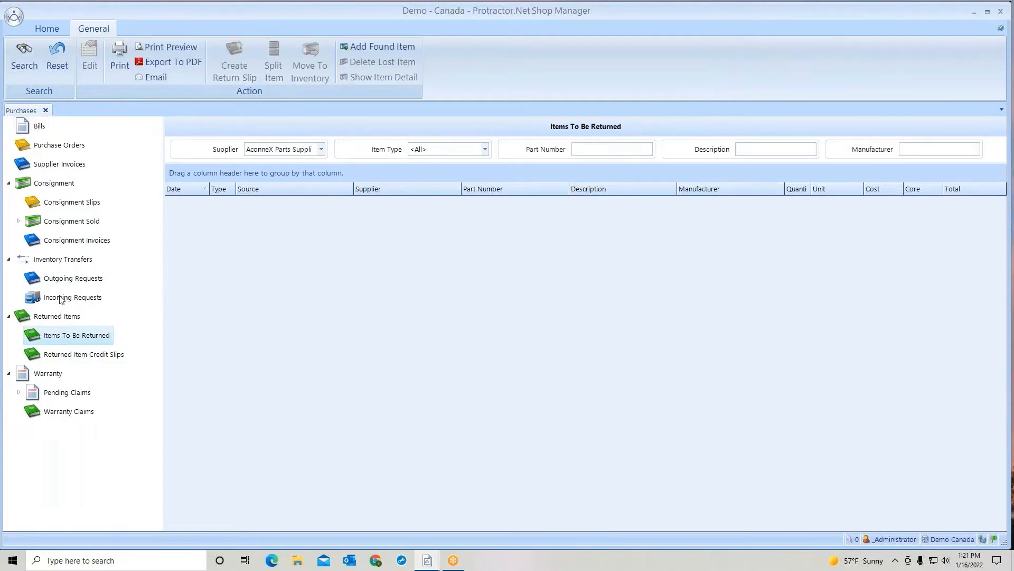
pyautogui.click(57, 57)
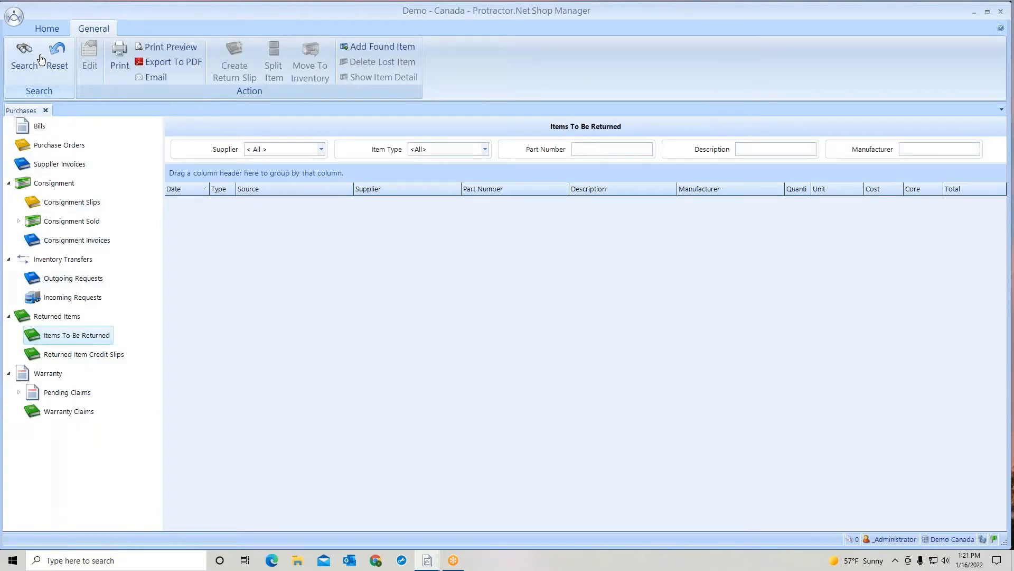
pyautogui.click(24, 62)
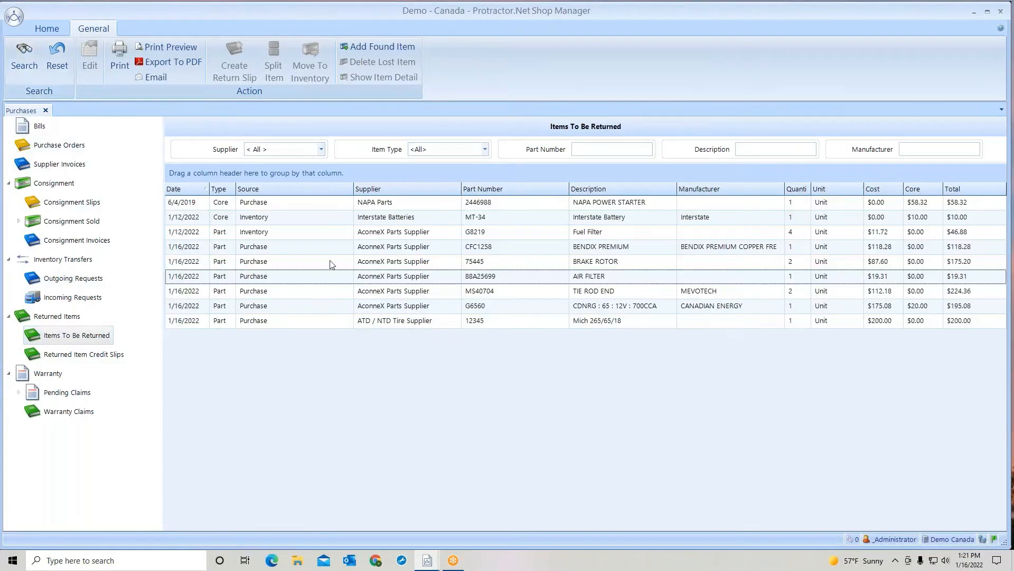
# - Move the AIR FILTER return item, part number 88A25699, into inventory and accept the confirmation
pyautogui.click(421, 279)
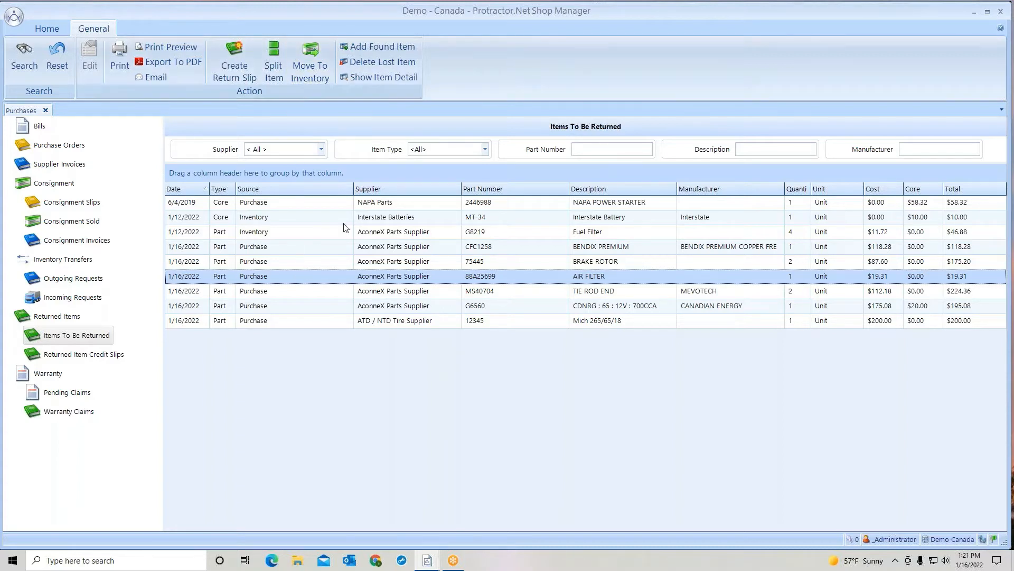
pyautogui.rightClick(351, 275)
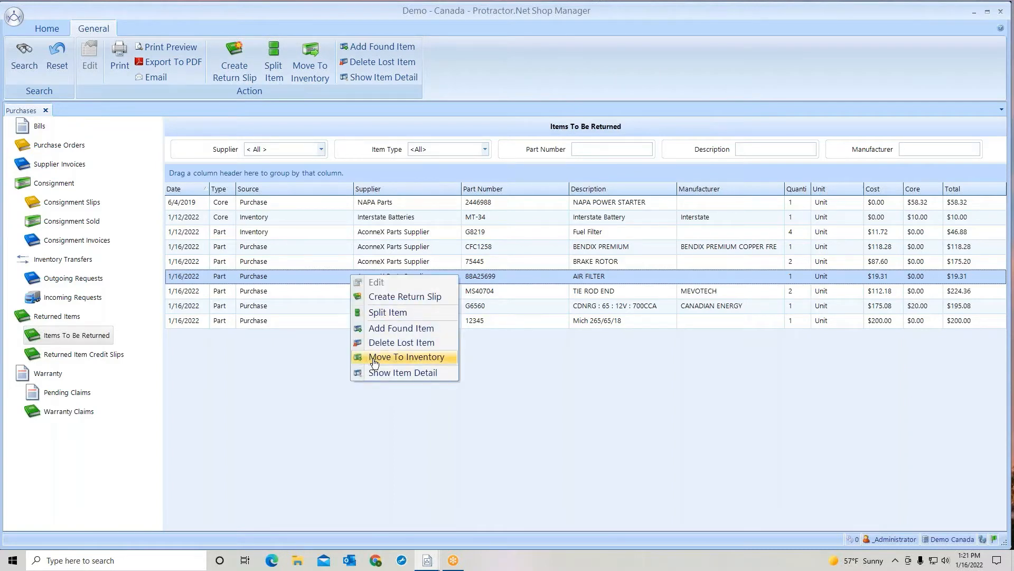
pyautogui.click(374, 358)
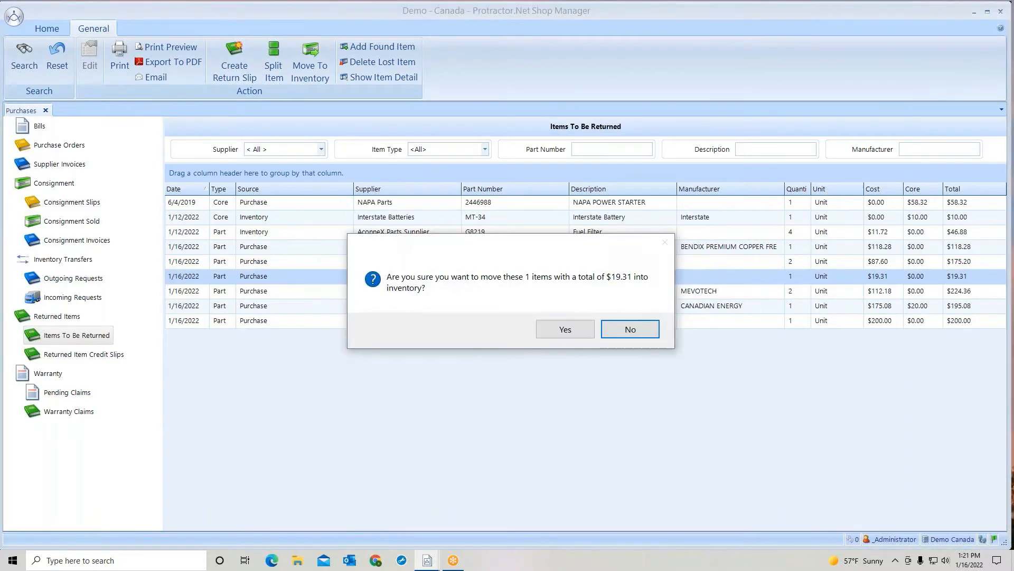
pyautogui.click(566, 329)
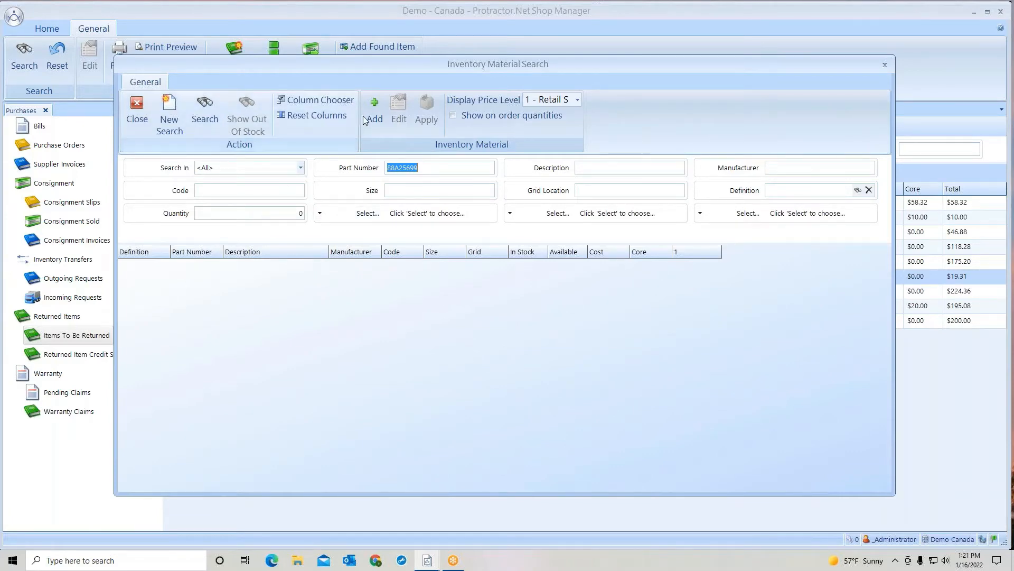
# - Add a new inventory material for the air filter under the Driveability (Fuel, Ignition & Emission Systems) service category
pyautogui.click(375, 102)
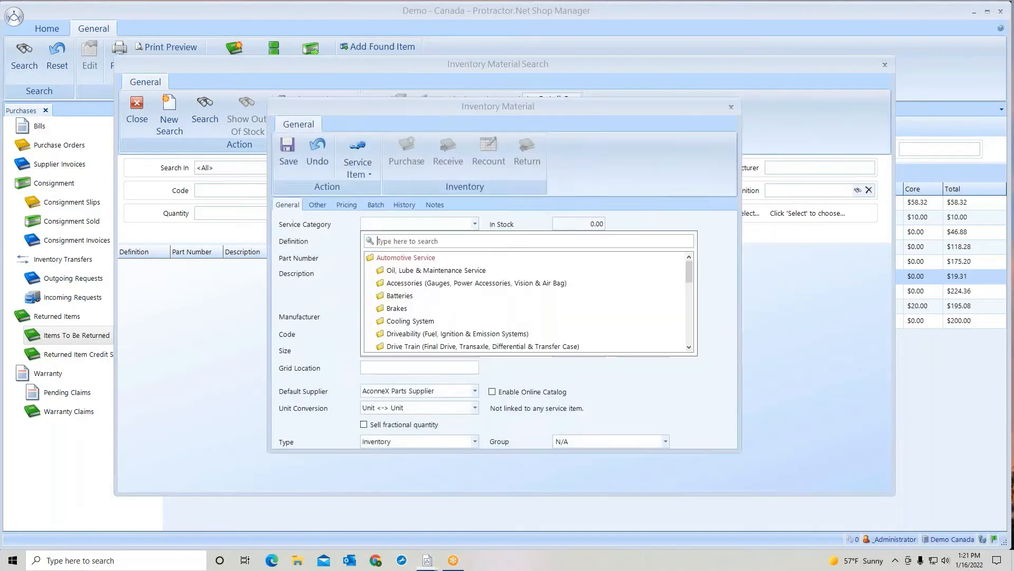
pyautogui.click(401, 335)
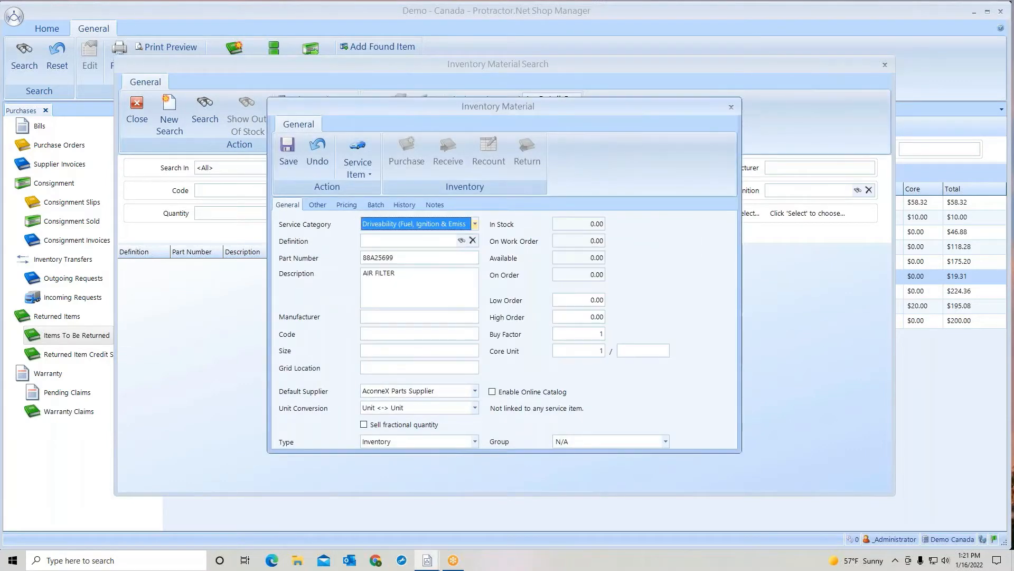
pyautogui.doubleClick(412, 259)
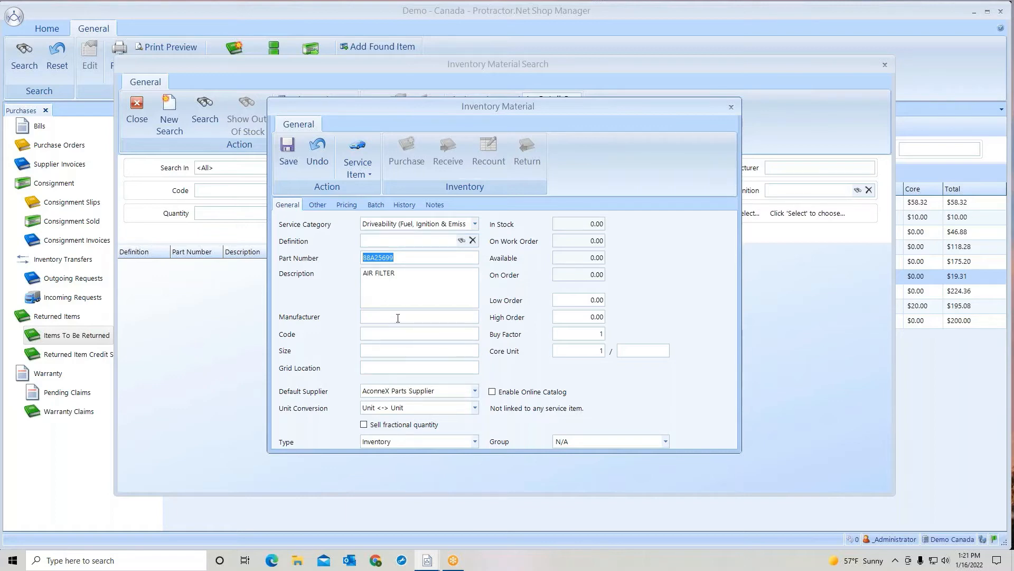
# - Set the air filter's Employee Sell price level to a 40% margin
pyautogui.click(347, 204)
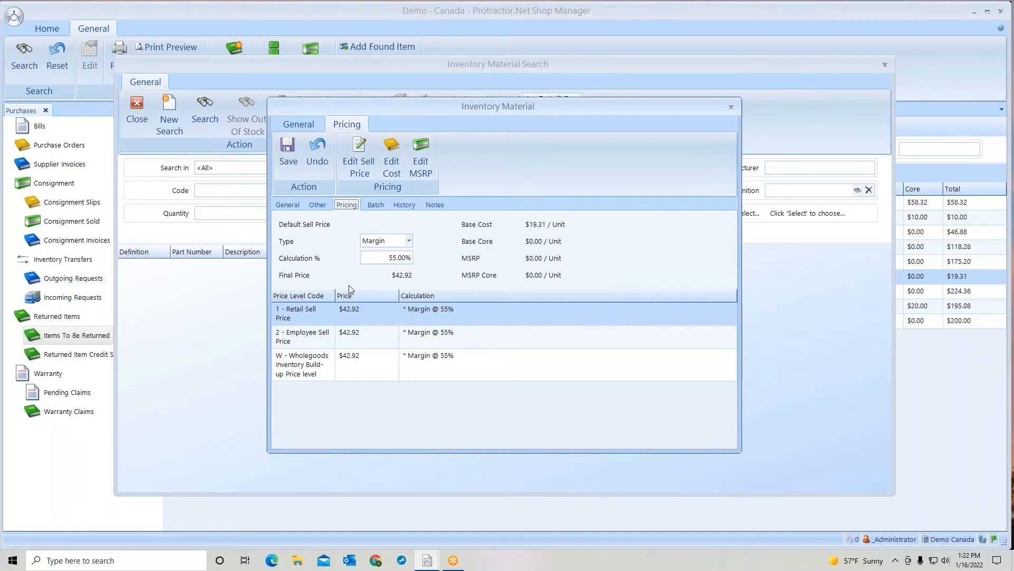
pyautogui.click(362, 343)
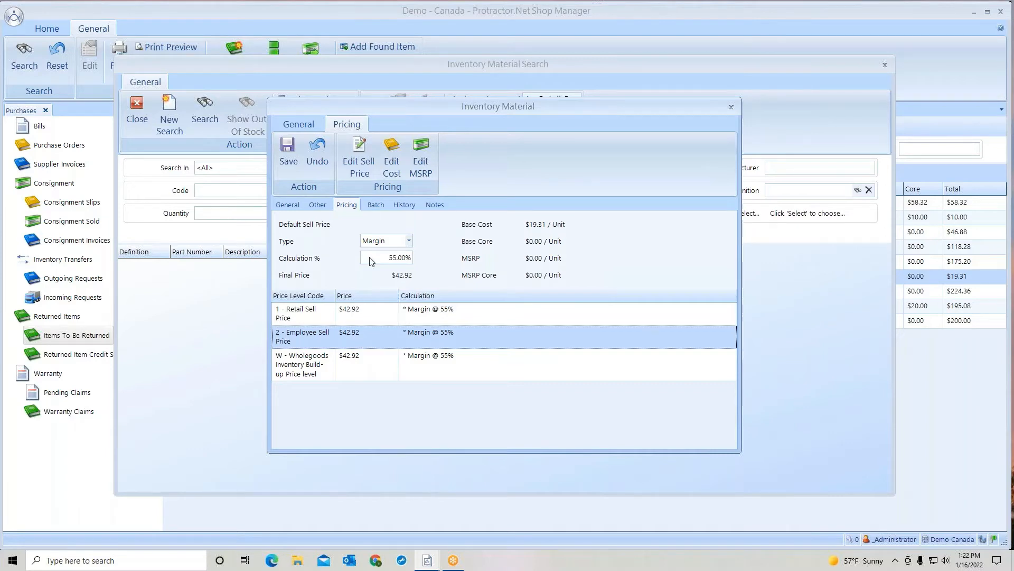
pyautogui.click(361, 156)
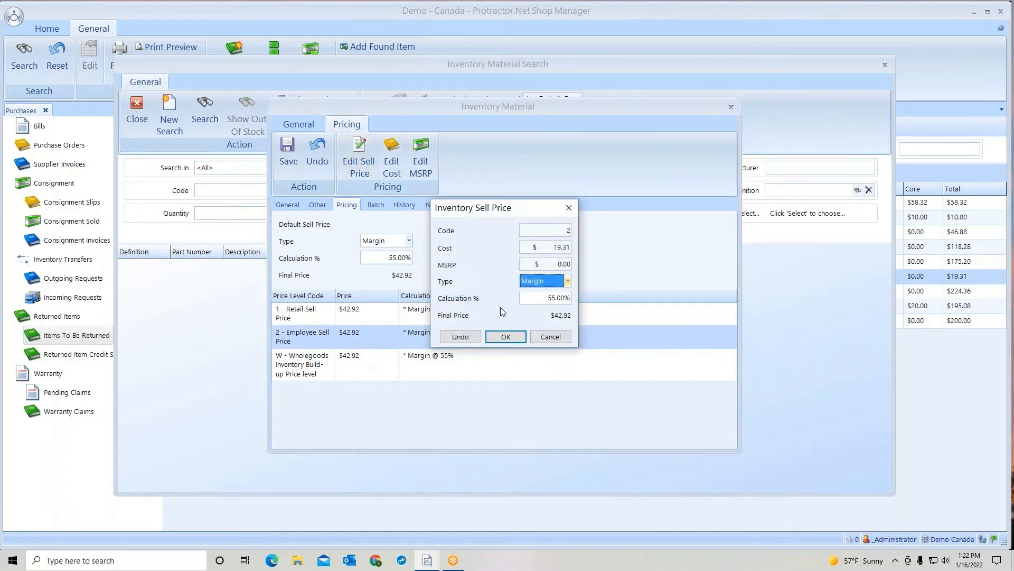
pyautogui.click(529, 299)
pyautogui.write('40.')
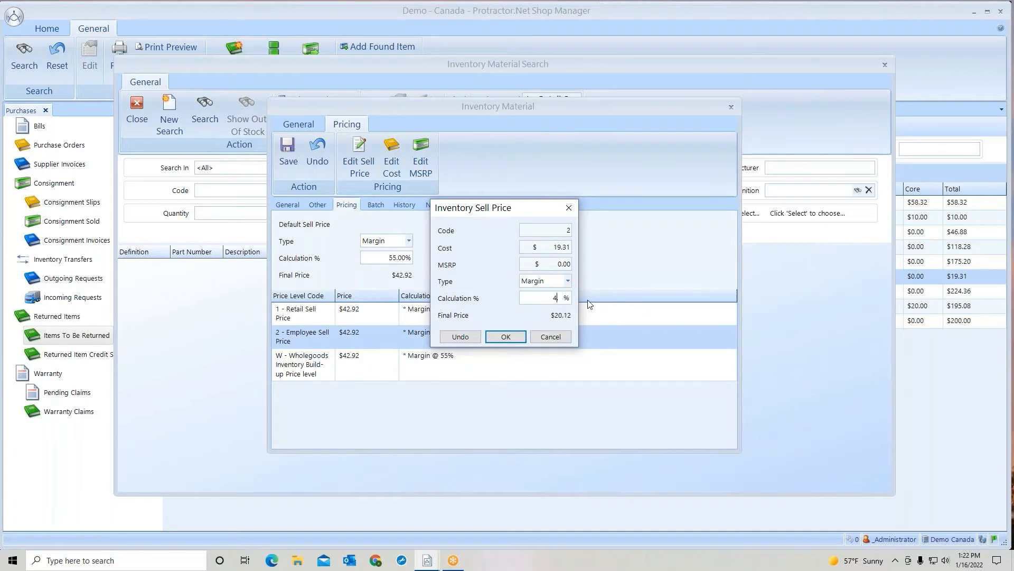
pyautogui.click(499, 339)
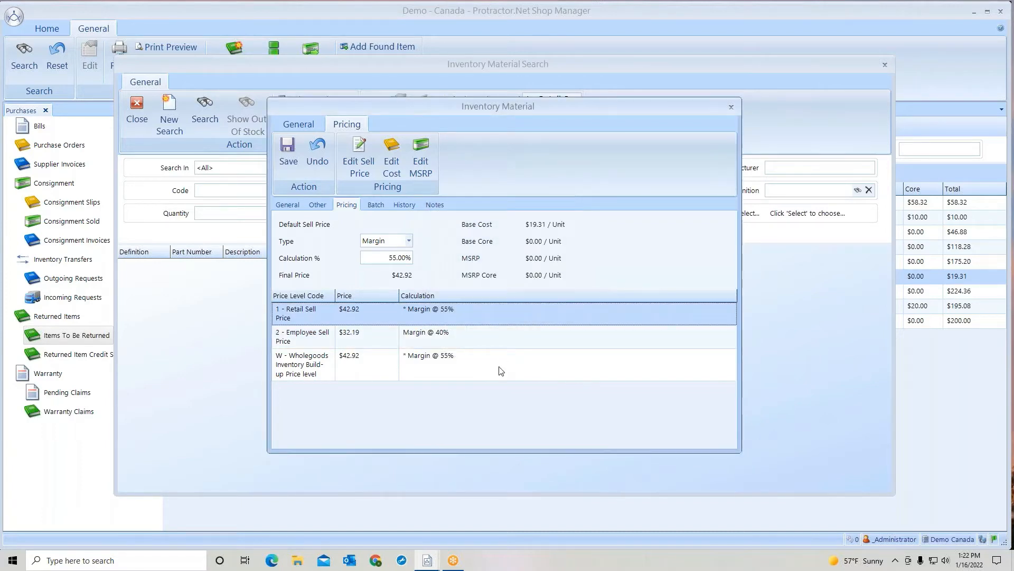
# - Save the new air filter material and apply it to the item being moved to inventory
pyautogui.click(286, 152)
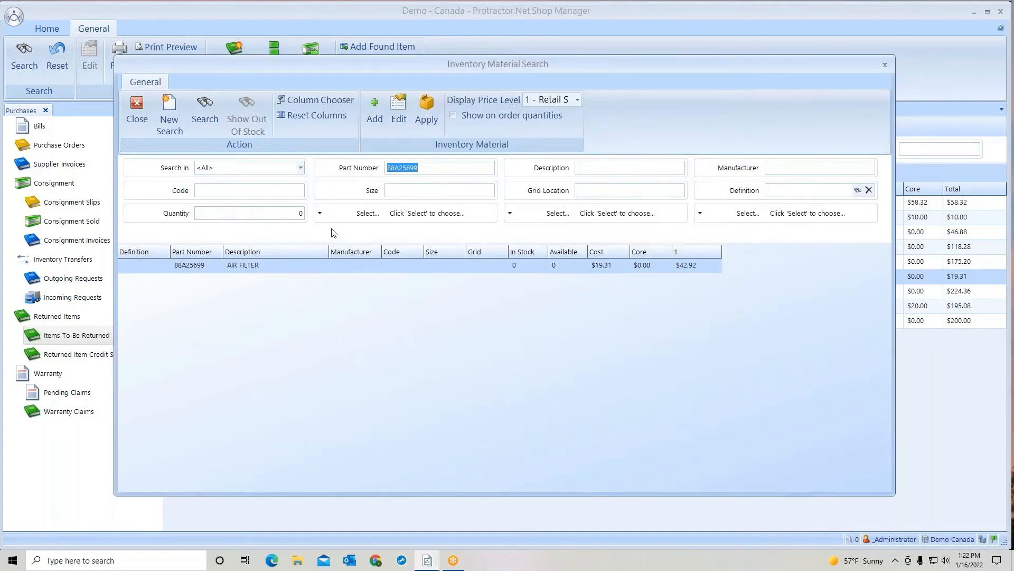
pyautogui.click(407, 268)
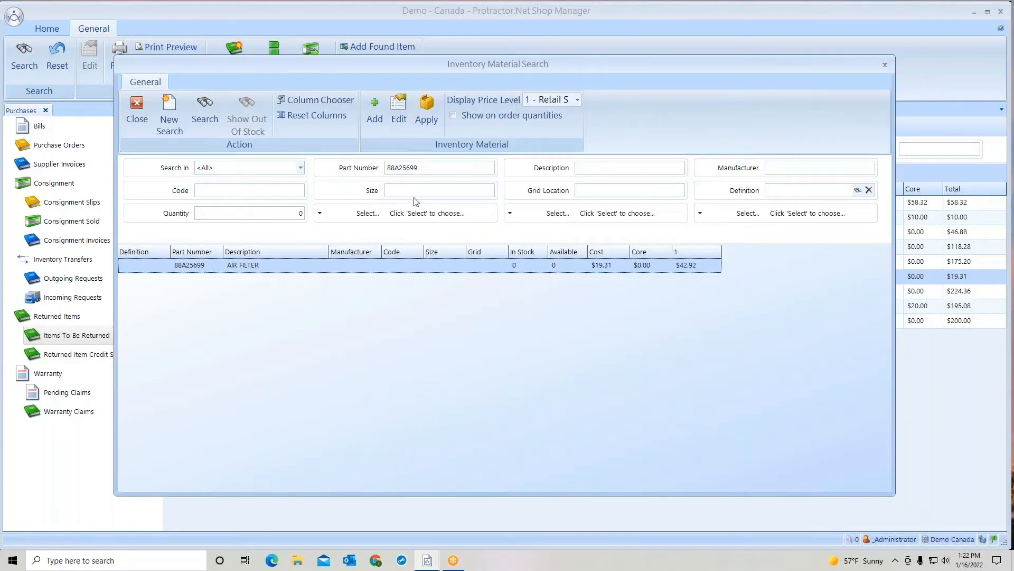
pyautogui.click(426, 115)
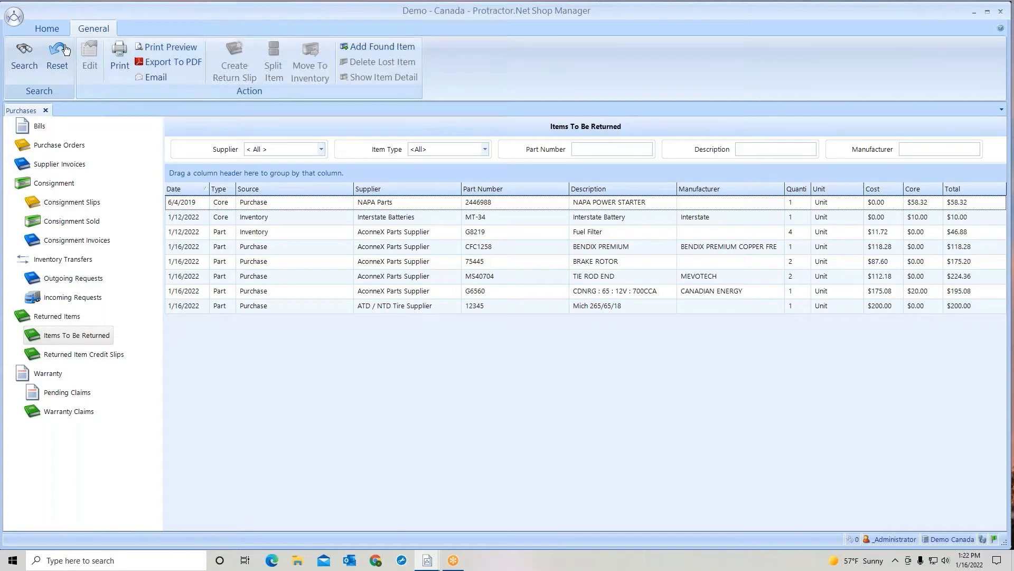
# - Review the Batteries, General Service and Tires entries of the margin matrix in the location setup
pyautogui.click(47, 28)
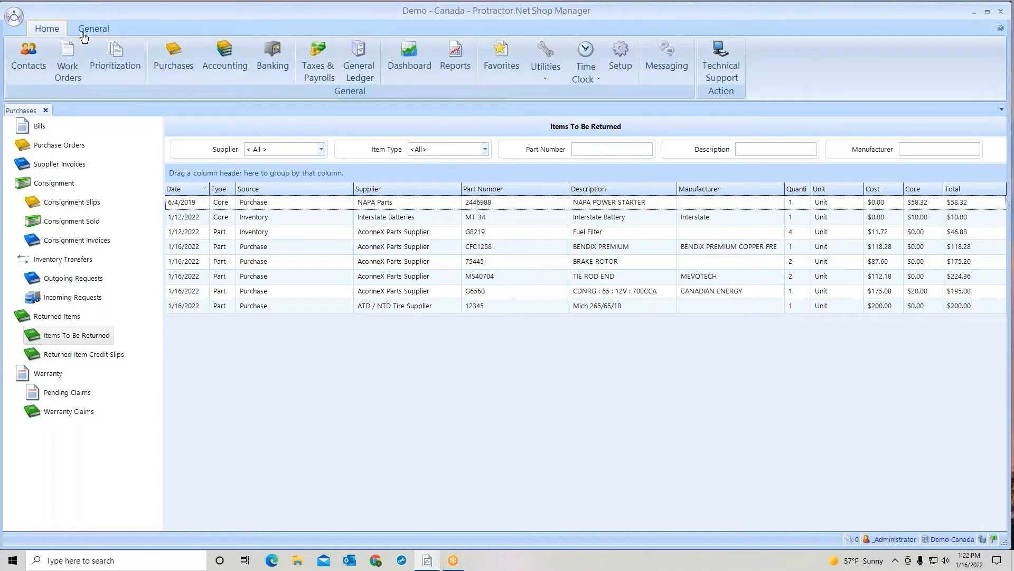
pyautogui.click(619, 59)
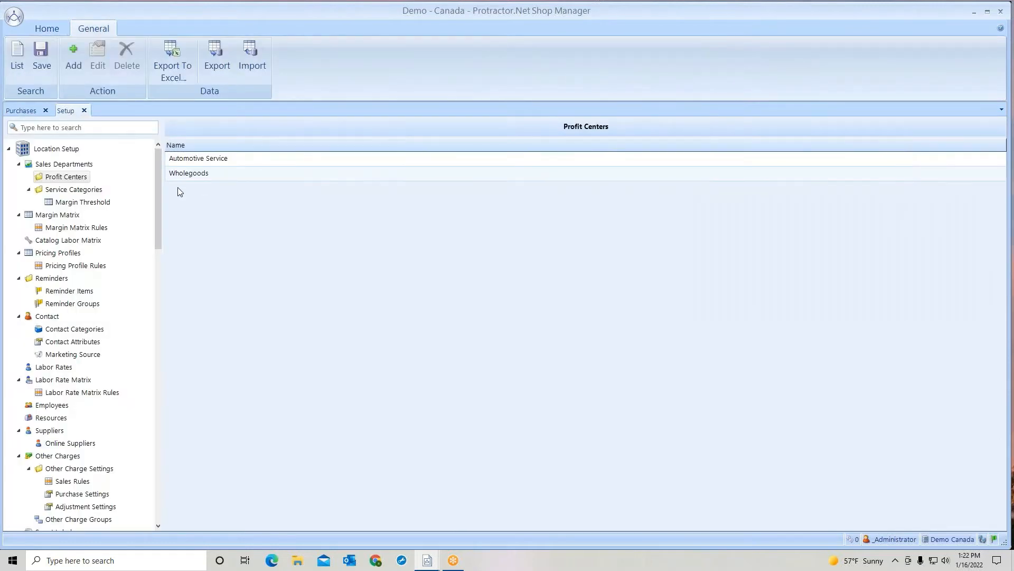
pyautogui.click(68, 217)
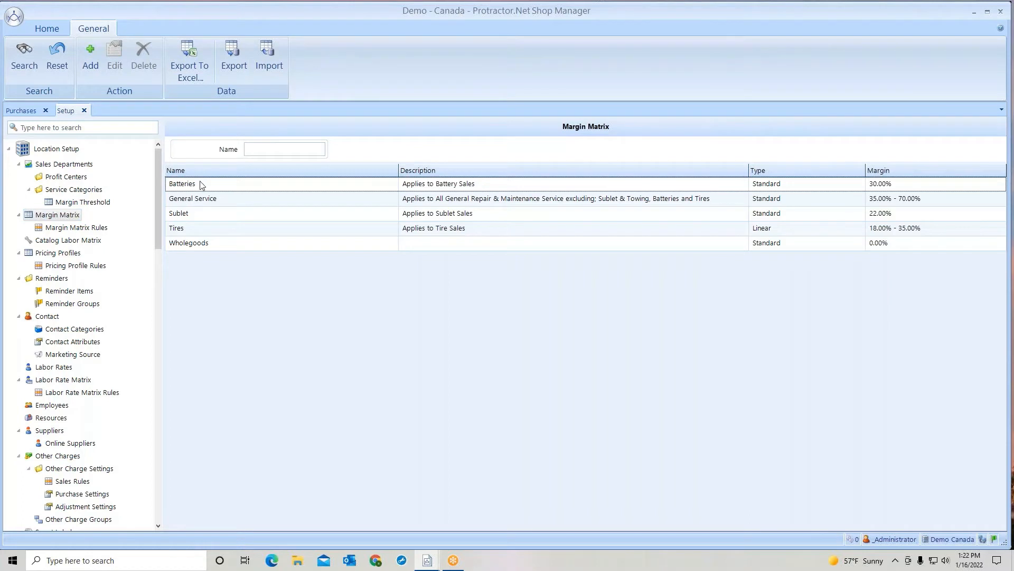
pyautogui.click(202, 186)
pyautogui.click(204, 204)
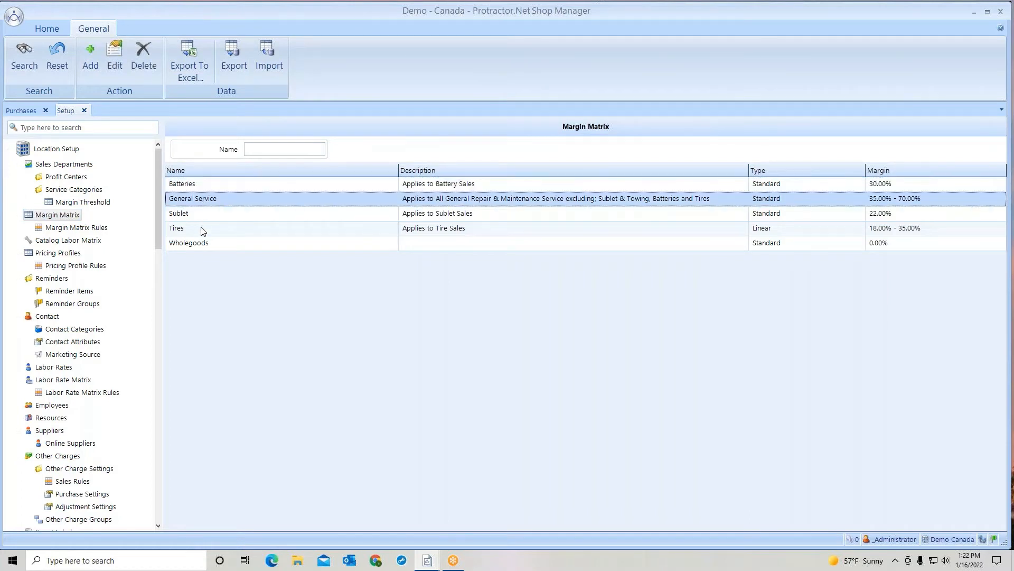
pyautogui.click(203, 229)
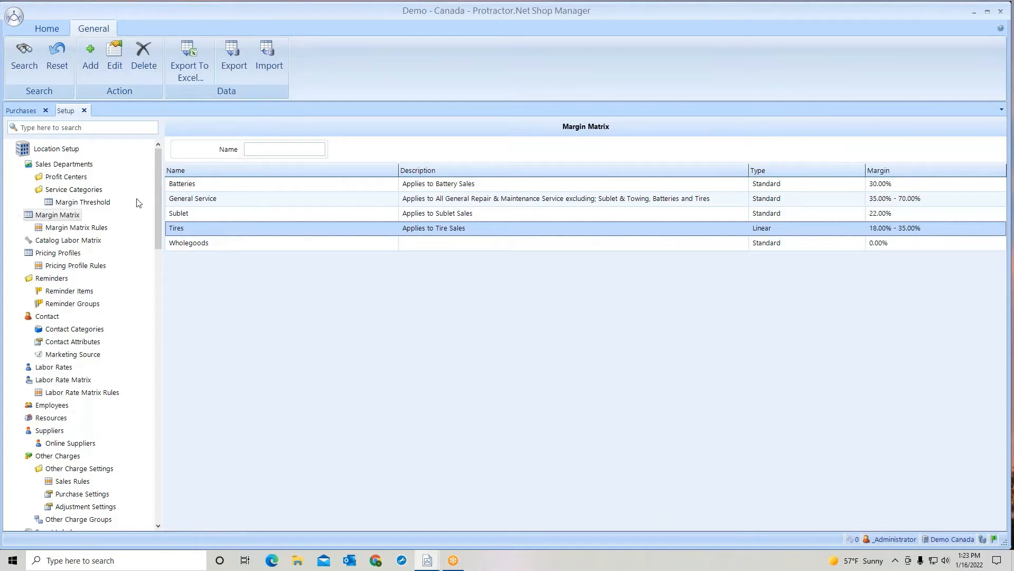
# - Examine the margin matrix rules for Batteries and General Service, including the tag condition of the Batteries rule
pyautogui.click(96, 229)
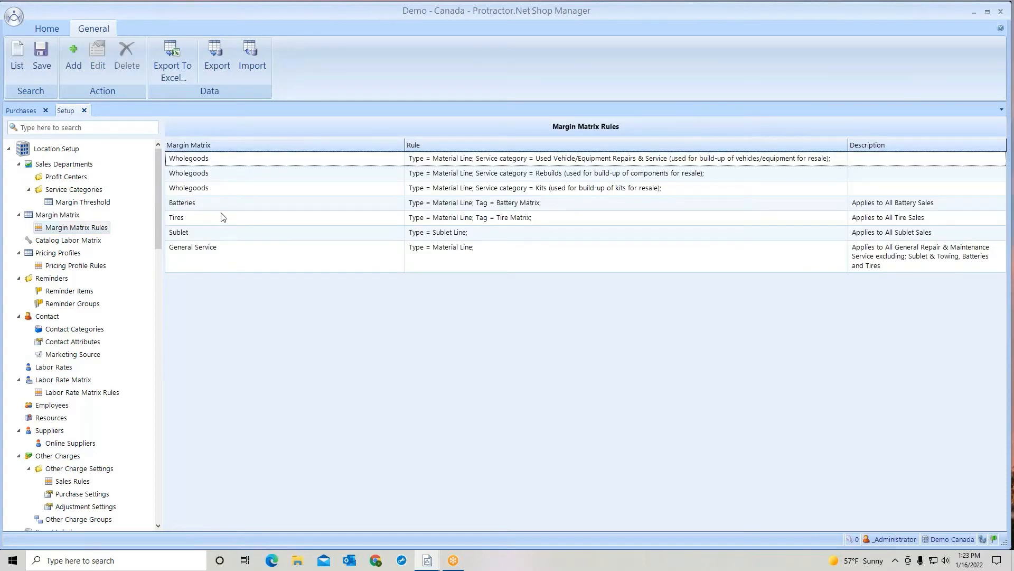
pyautogui.click(259, 204)
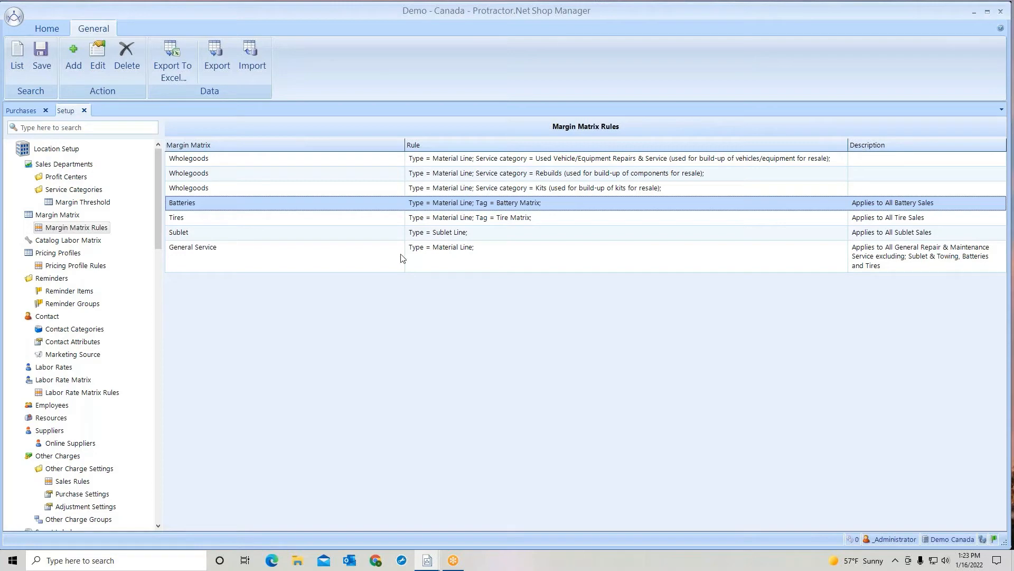
pyautogui.click(187, 253)
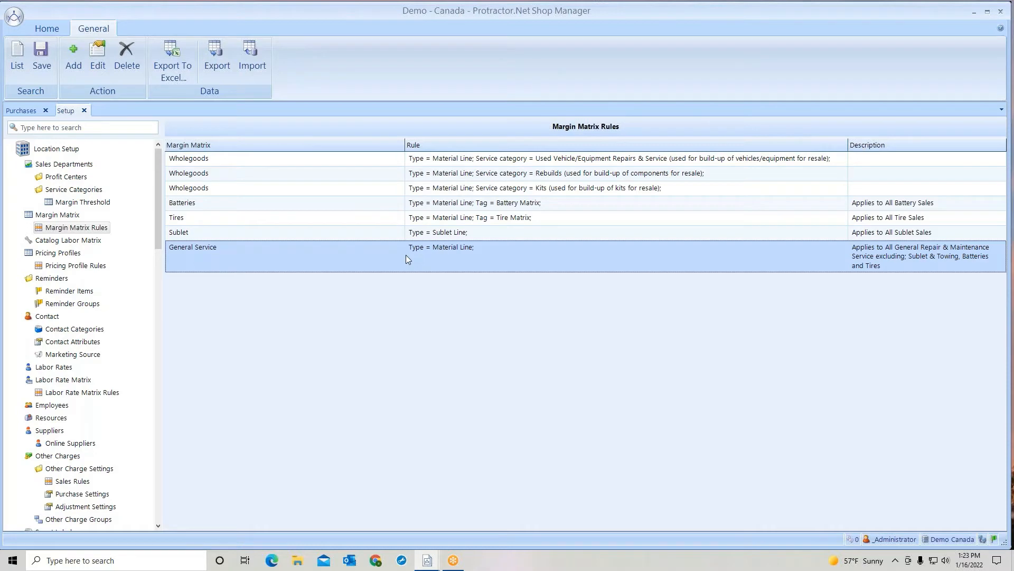
pyautogui.click(422, 207)
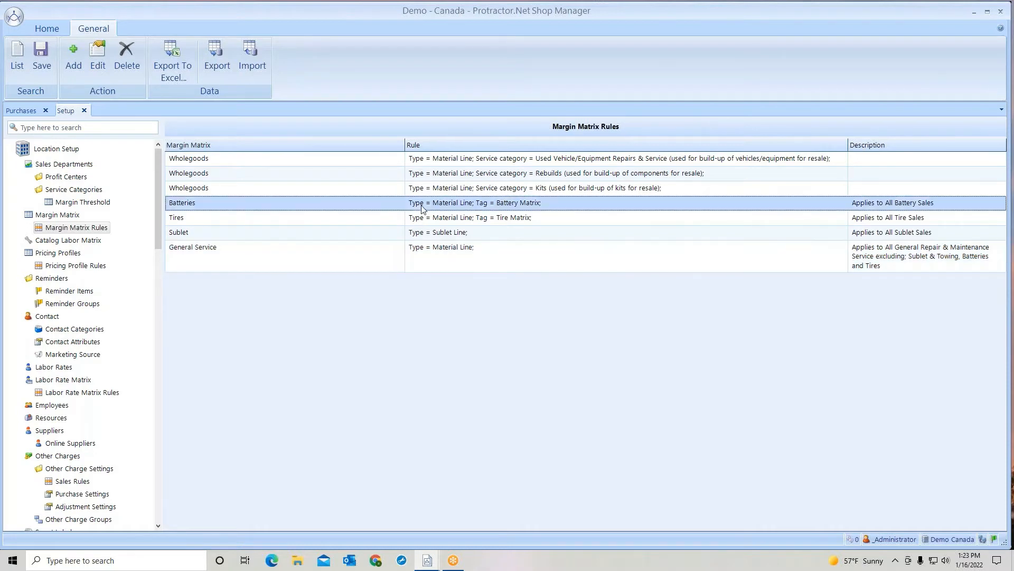
pyautogui.doubleClick(422, 208)
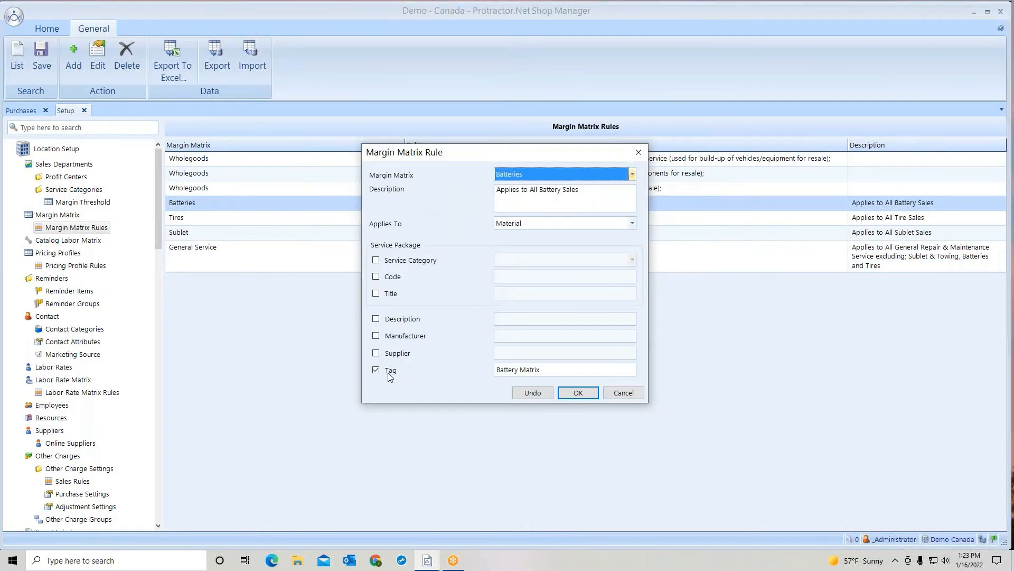
pyautogui.click(578, 393)
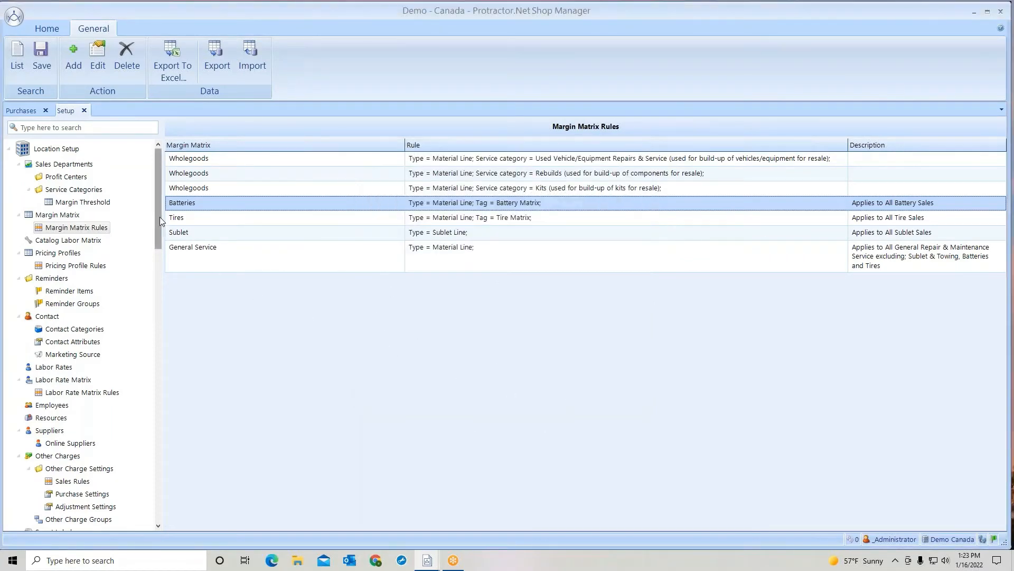
# - Filter the work order services to the Batteries category and open the Battery service
pyautogui.moveTo(160, 220); pyautogui.dragTo(155, 347)
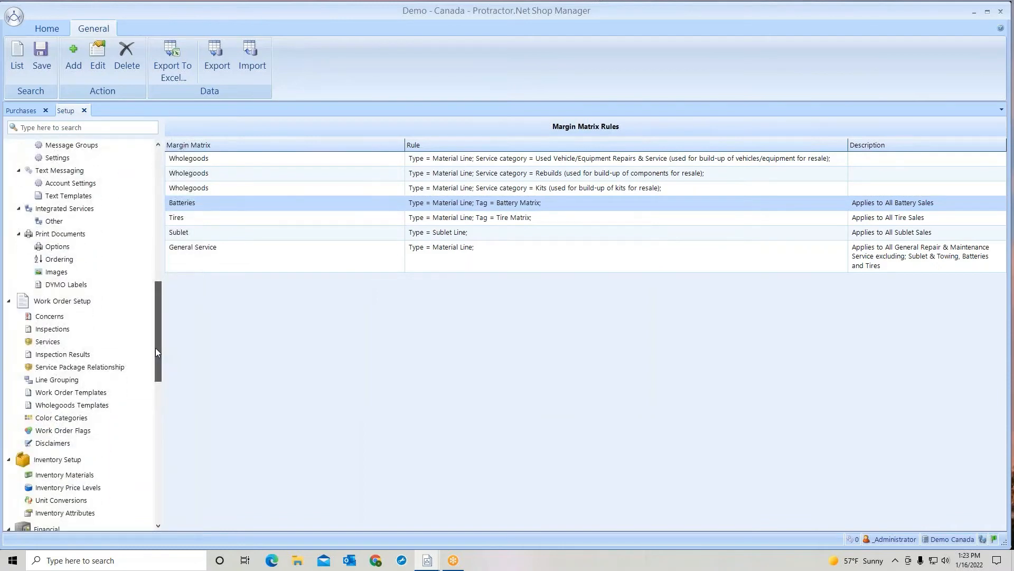
pyautogui.click(46, 342)
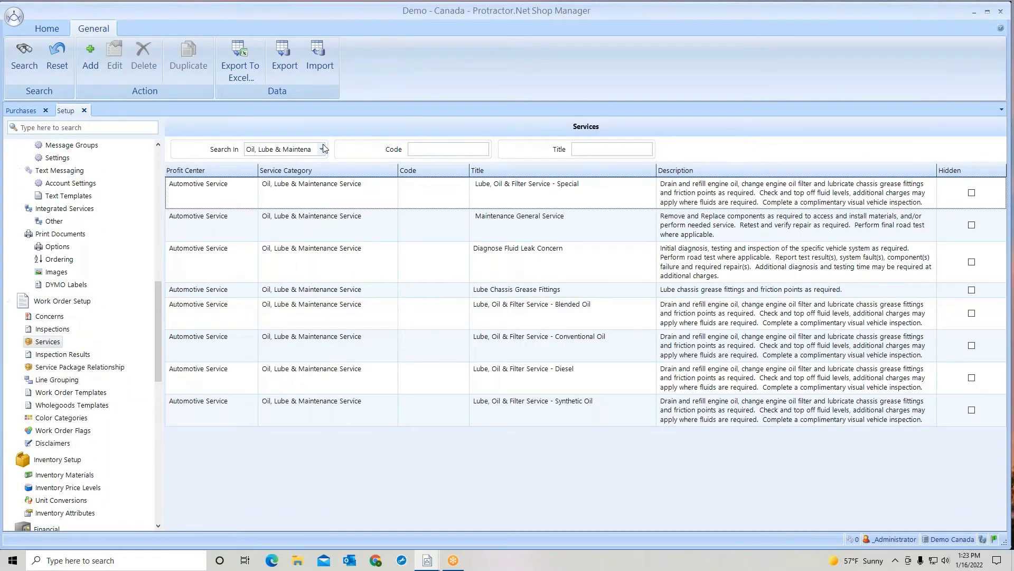
pyautogui.click(322, 148)
pyautogui.click(283, 221)
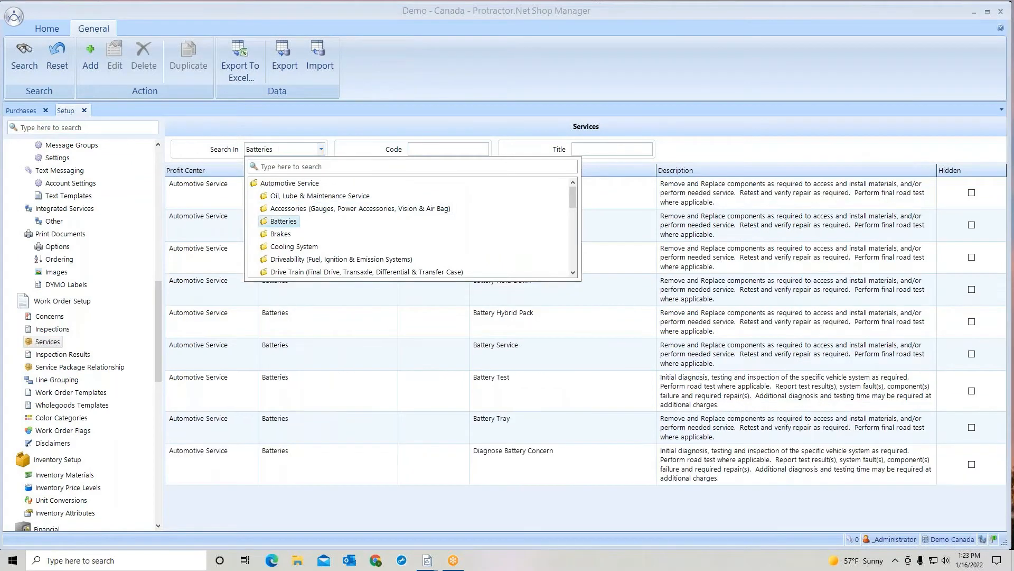
pyautogui.click(486, 227)
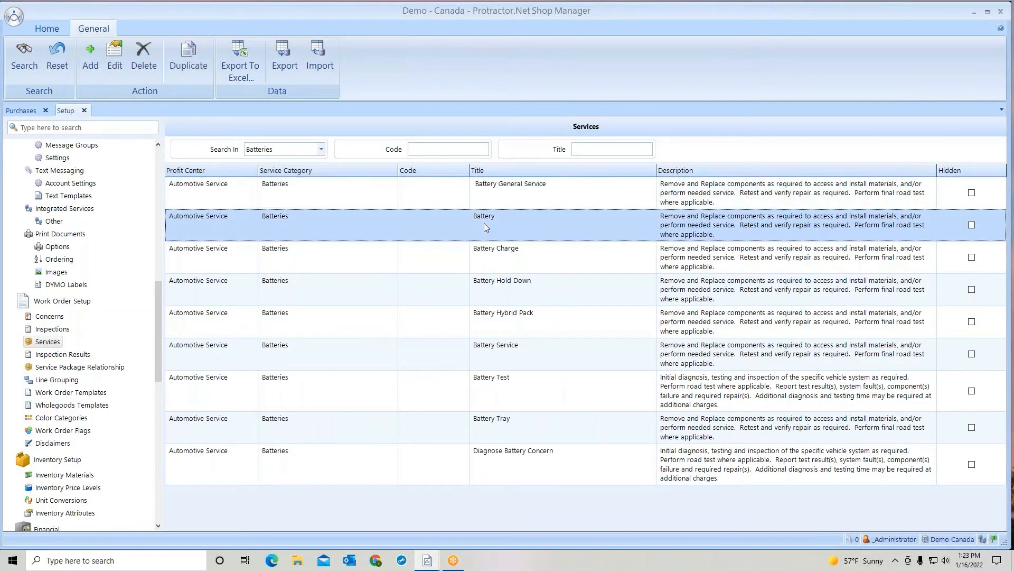
pyautogui.doubleClick(486, 227)
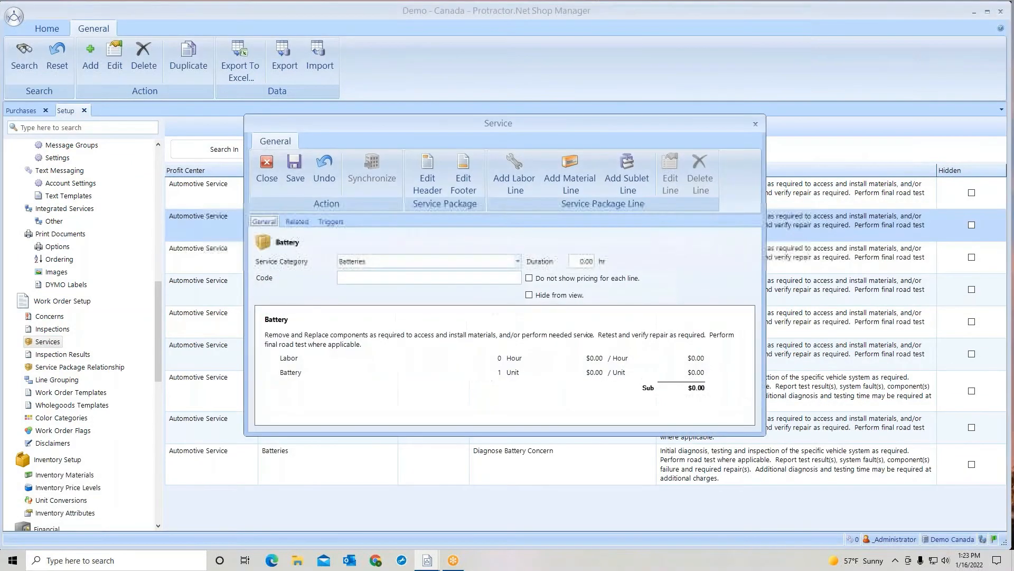
# - Review the tags on the Battery service's Battery material line, then save and close the service
pyautogui.doubleClick(295, 372)
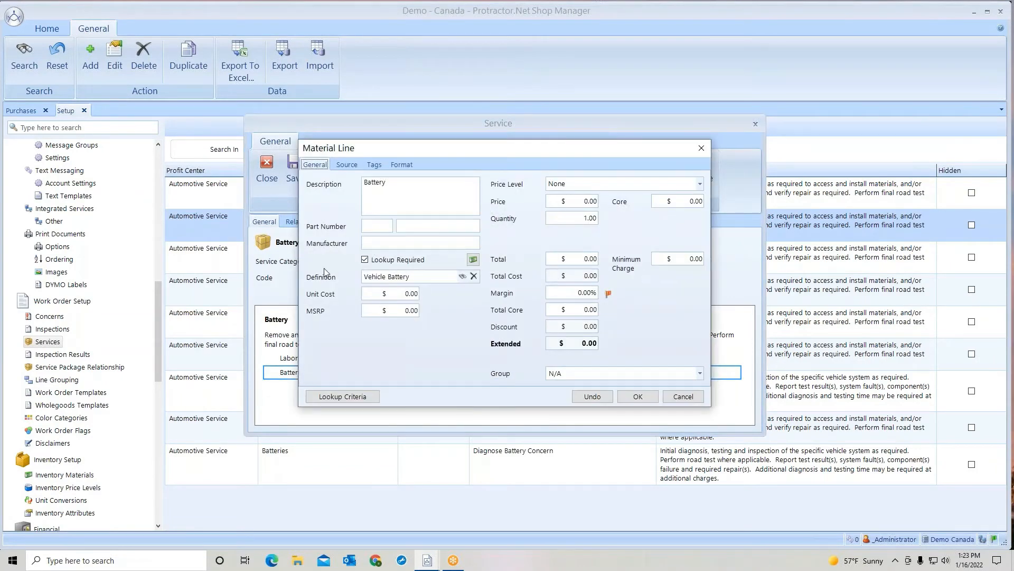
pyautogui.click(375, 165)
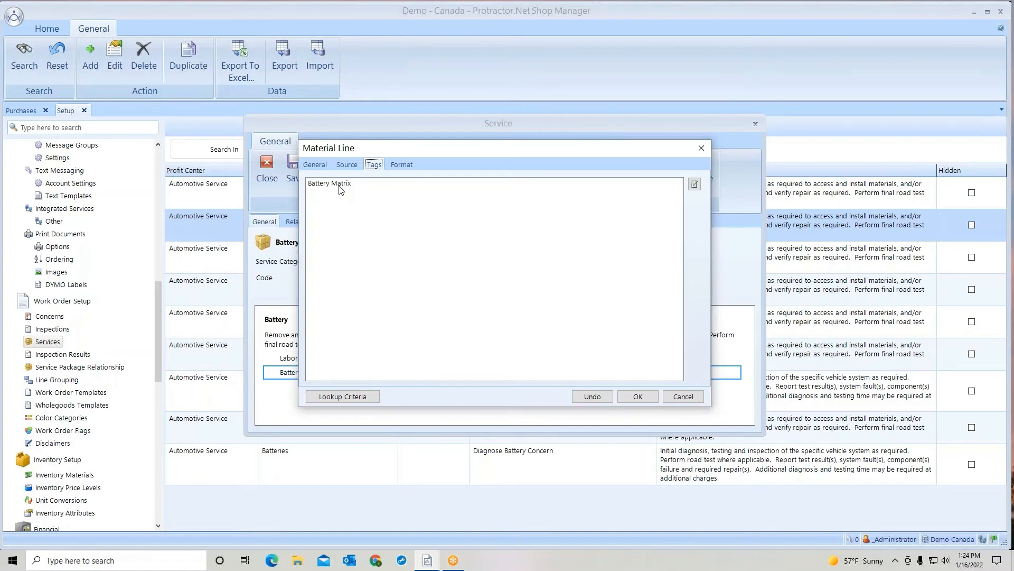
pyautogui.click(637, 396)
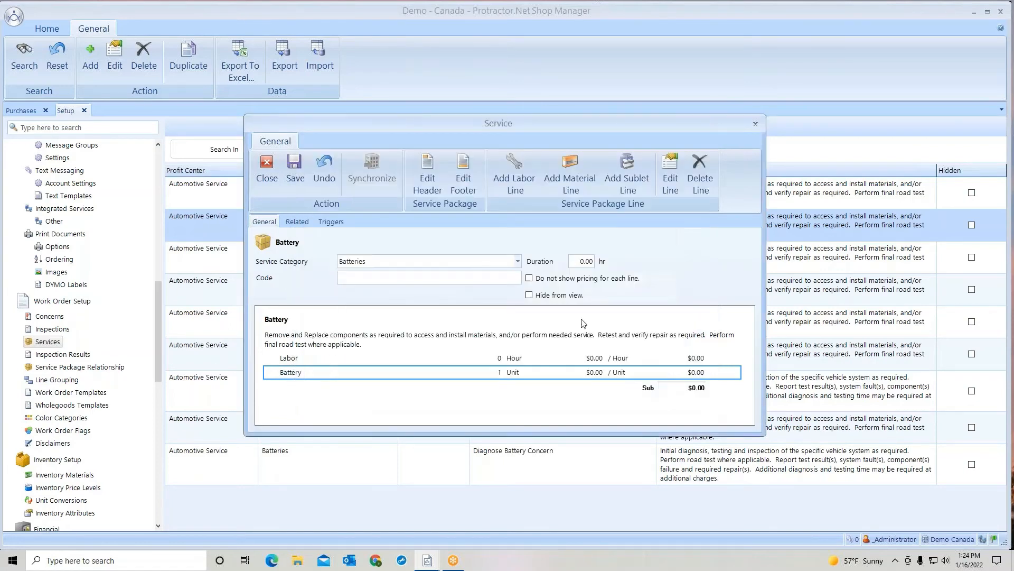
pyautogui.click(295, 169)
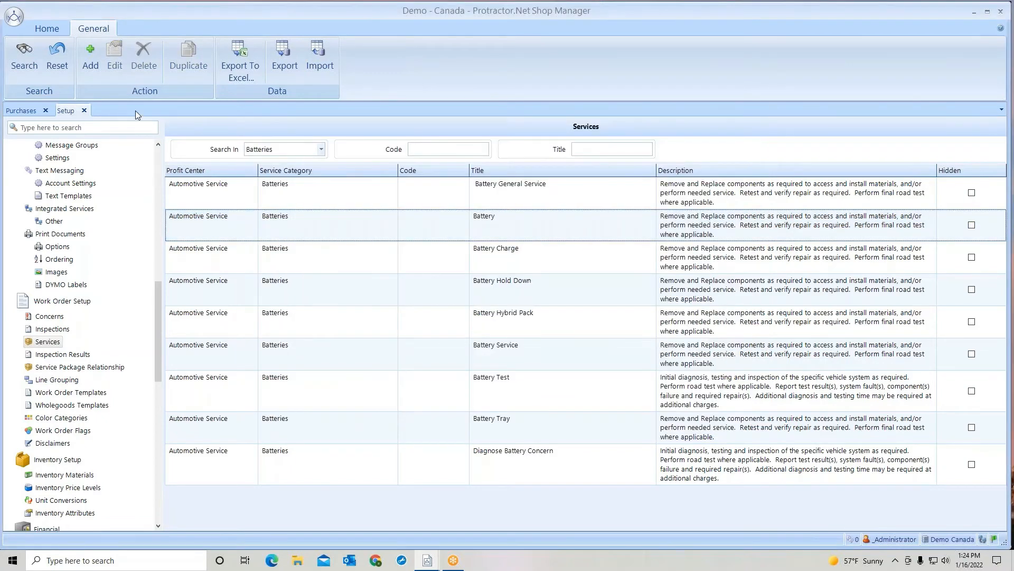
# - Start moving the returned CANADIAN ENERGY battery, part number G6560, from the items to be returned into inventory
pyautogui.click(36, 112)
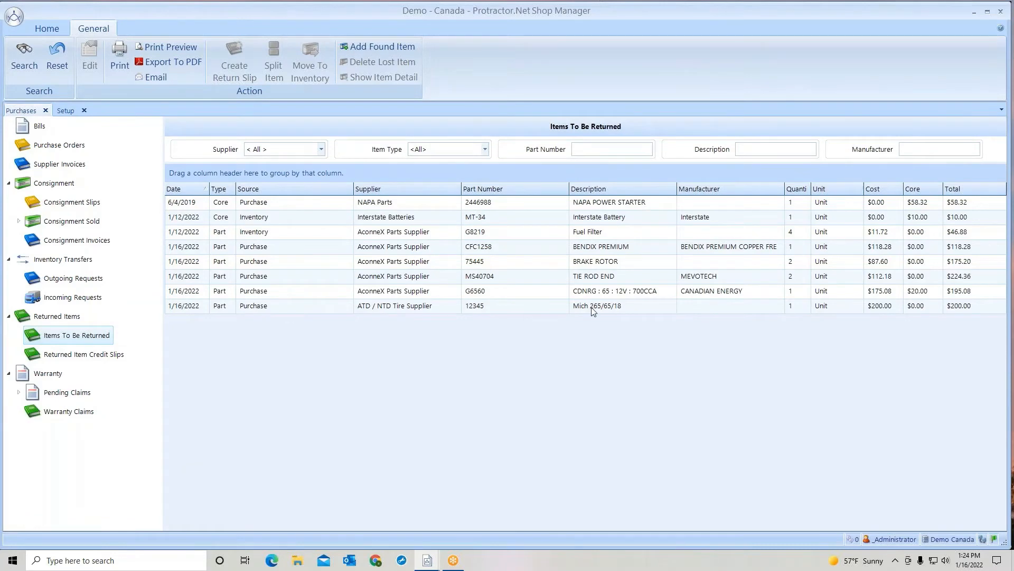
pyautogui.click(596, 294)
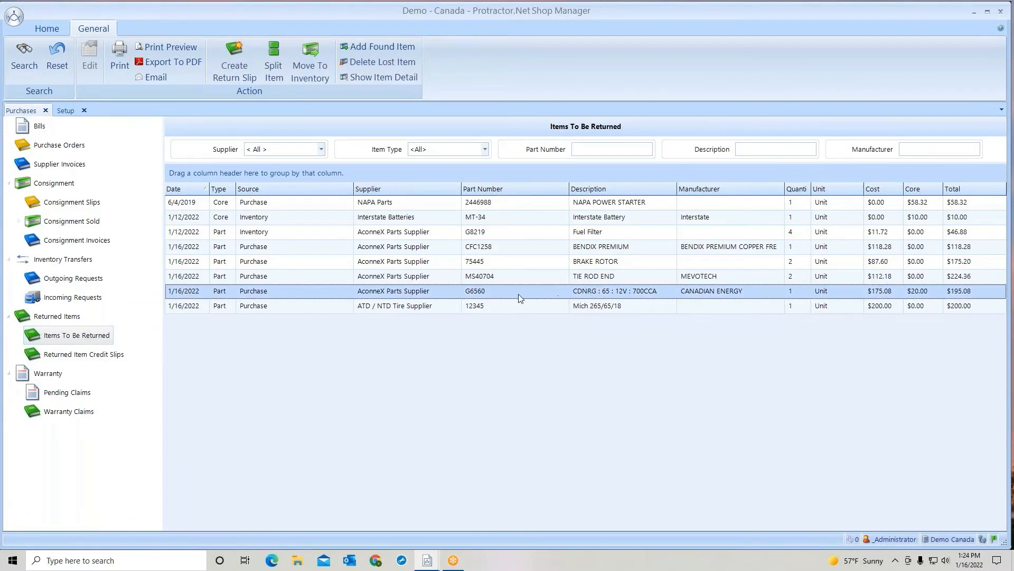
pyautogui.rightClick(452, 293)
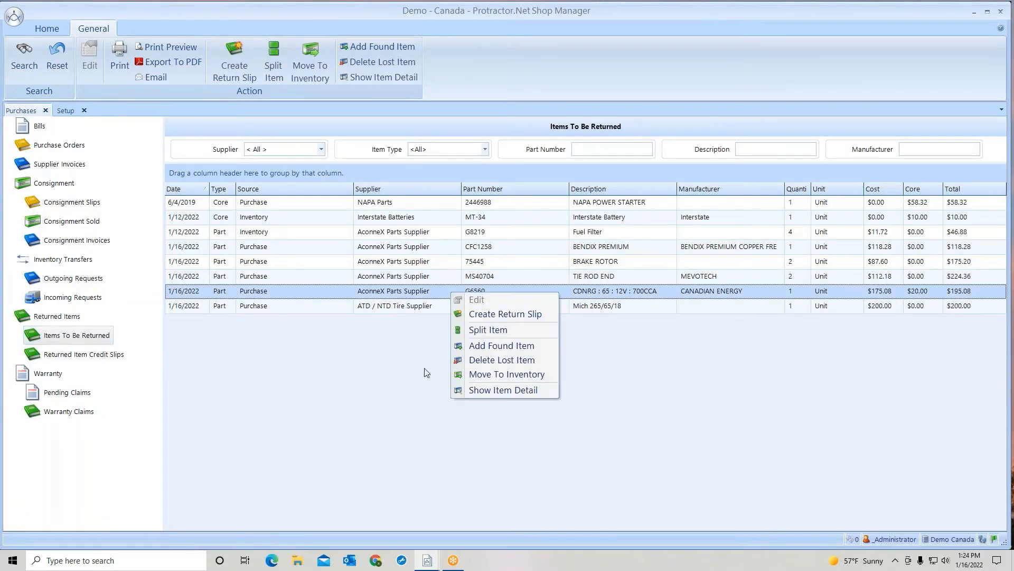
pyautogui.click(489, 376)
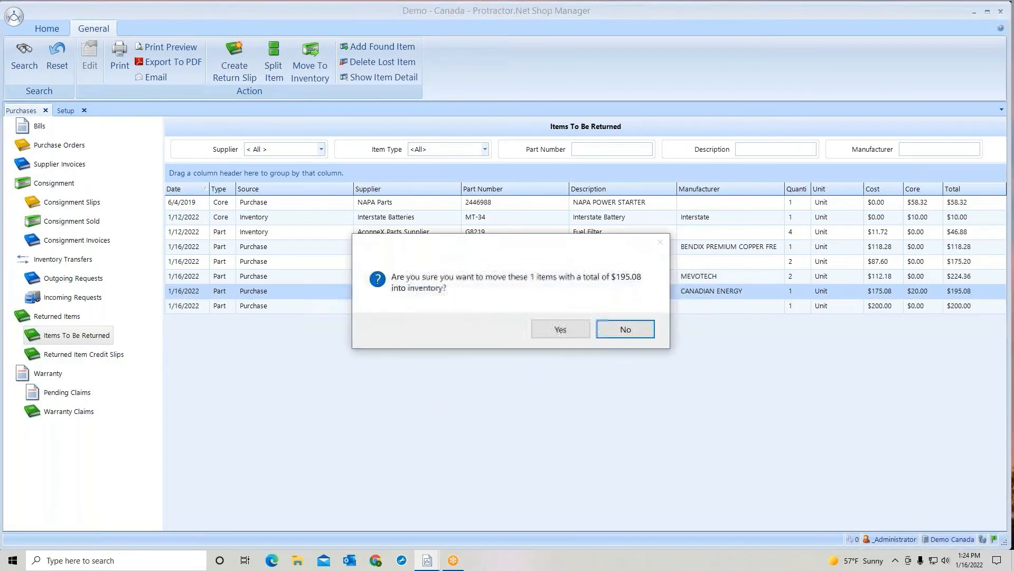
pyautogui.click(550, 330)
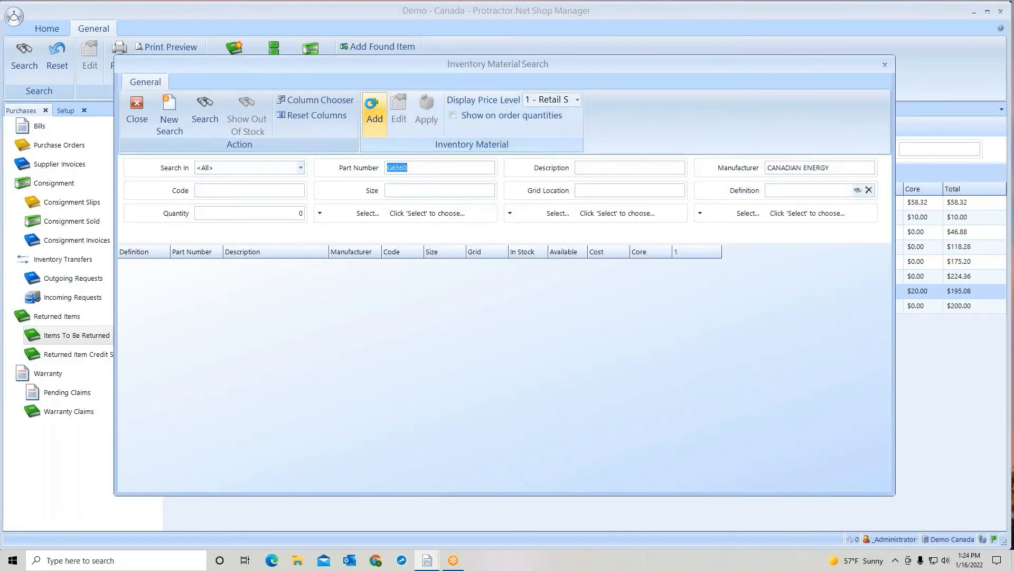
# - Add a new inventory material for the battery in the Batteries service category and set its default sell price margin to 30%
pyautogui.click(373, 105)
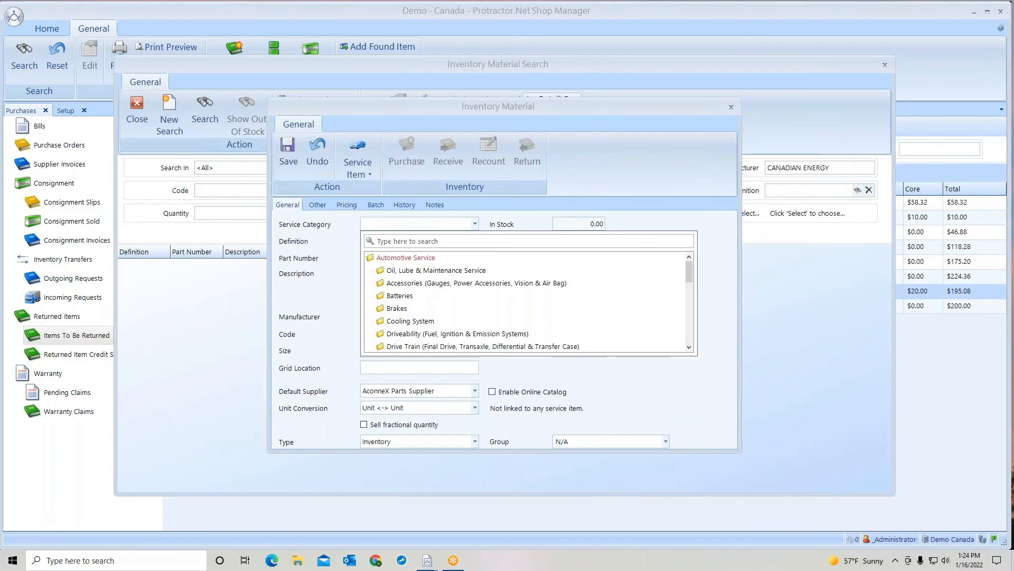
pyautogui.click(412, 296)
pyautogui.click(347, 204)
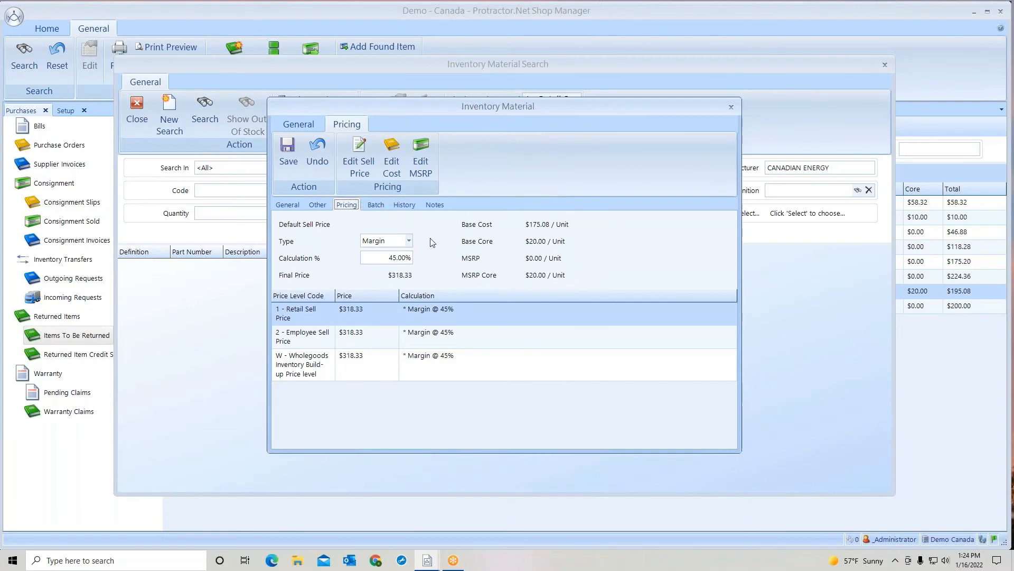
pyautogui.click(391, 258)
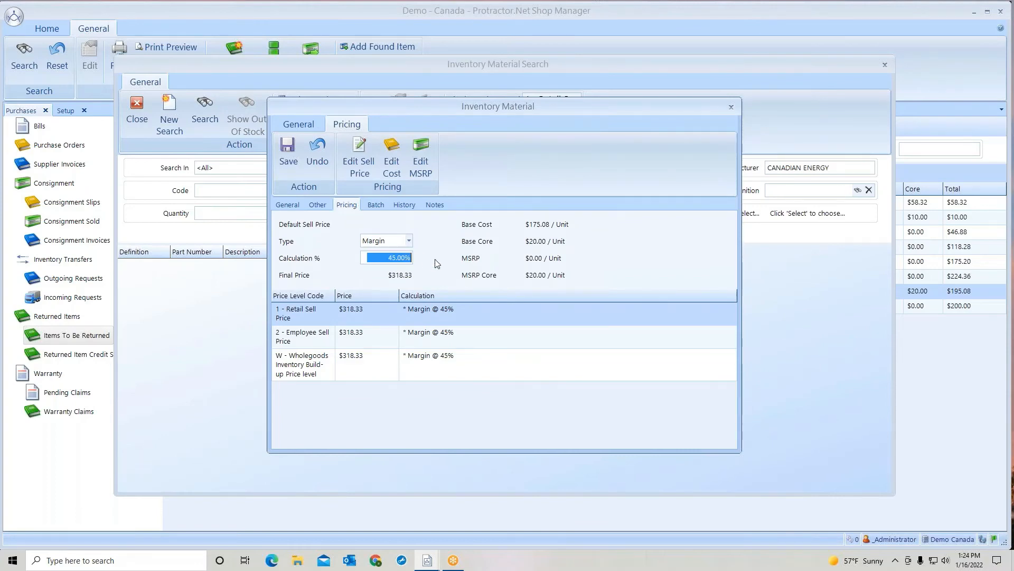
pyautogui.write('30')
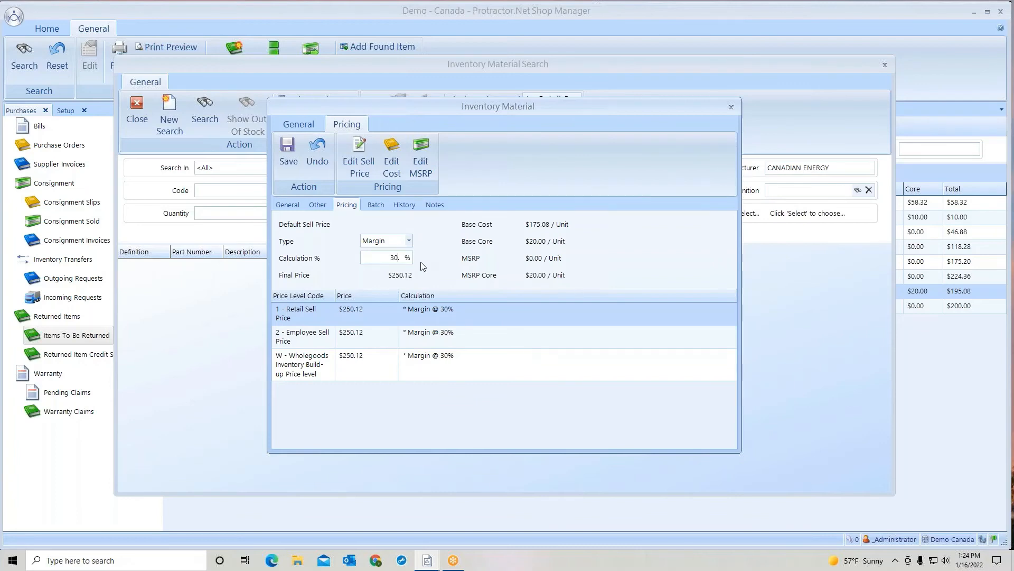
# - Save the new battery material, keeping its margin pricing when asked to edit the sell price, and apply it to the item being moved
pyautogui.click(288, 147)
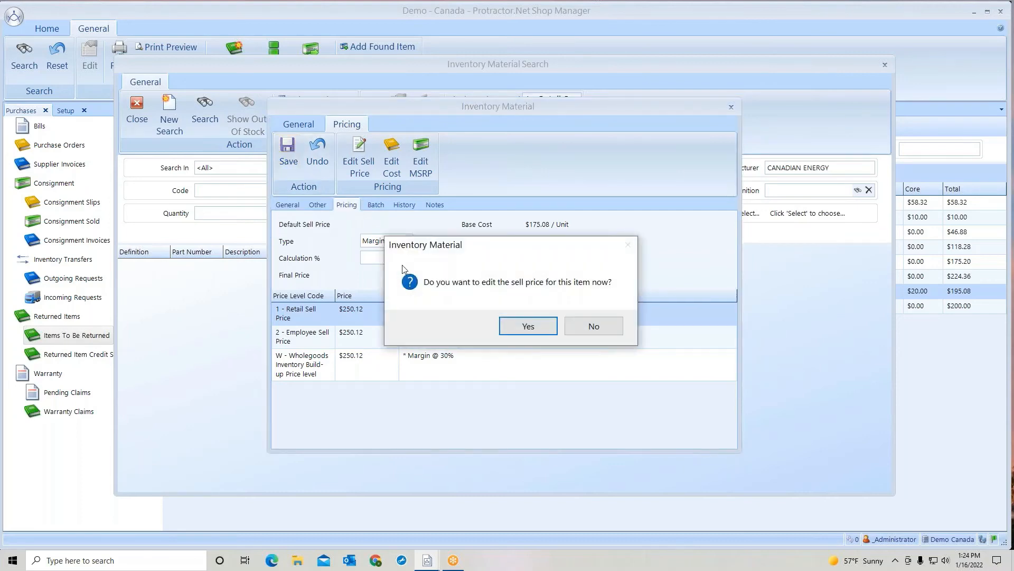
pyautogui.click(525, 325)
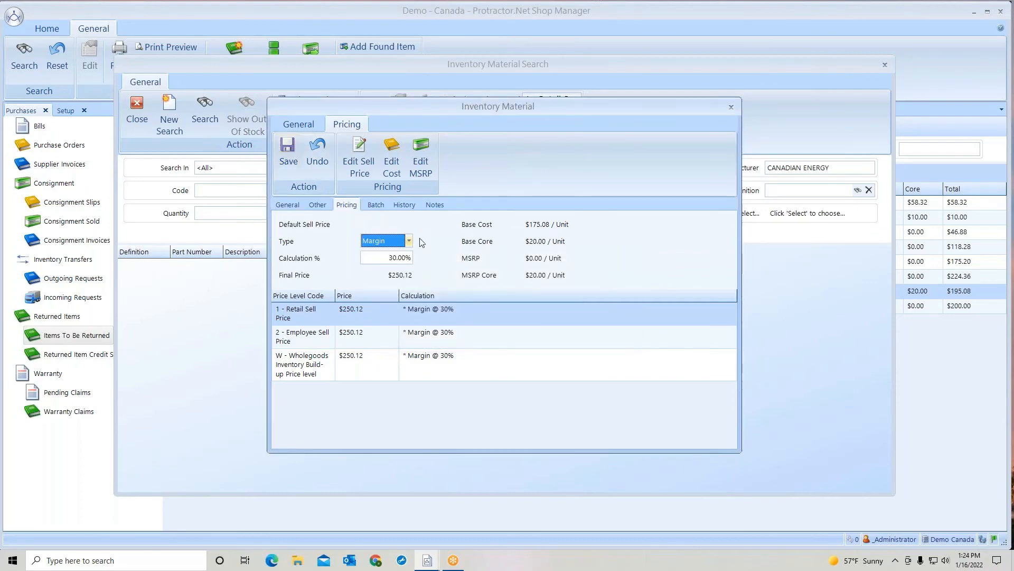
pyautogui.click(287, 151)
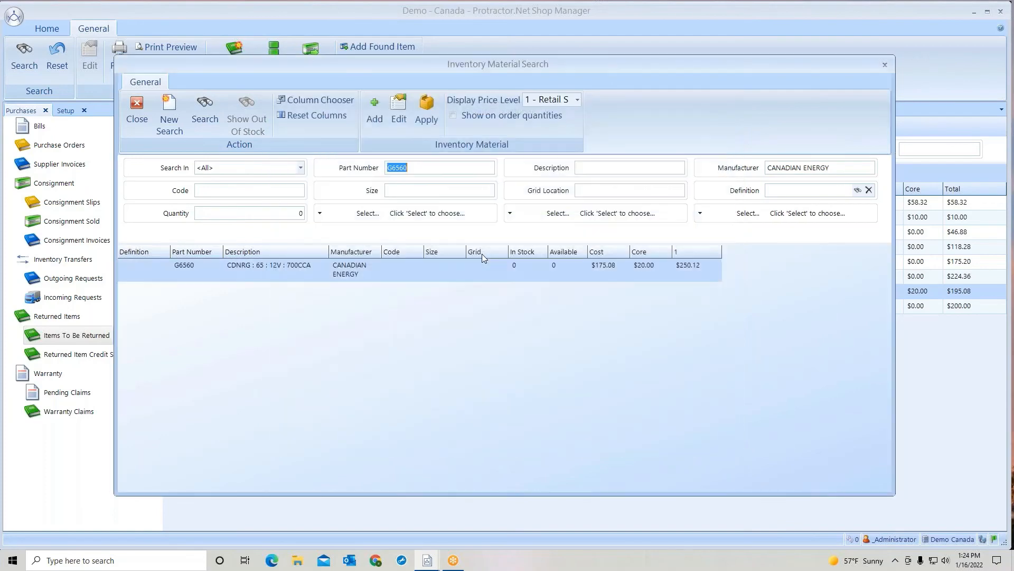
pyautogui.click(430, 106)
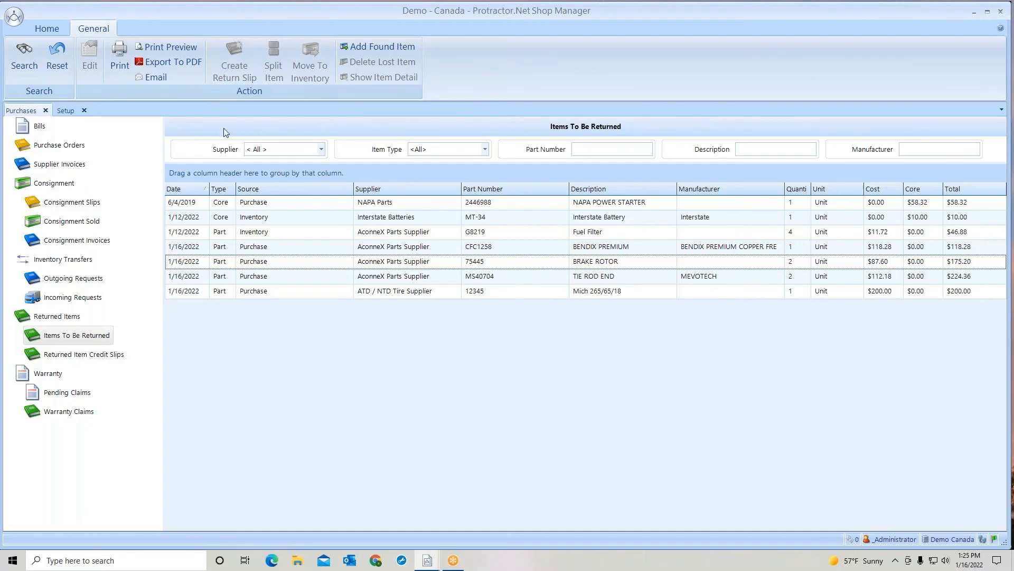
# - Open the inventory materials list in the setup and start adding a new material
pyautogui.click(68, 111)
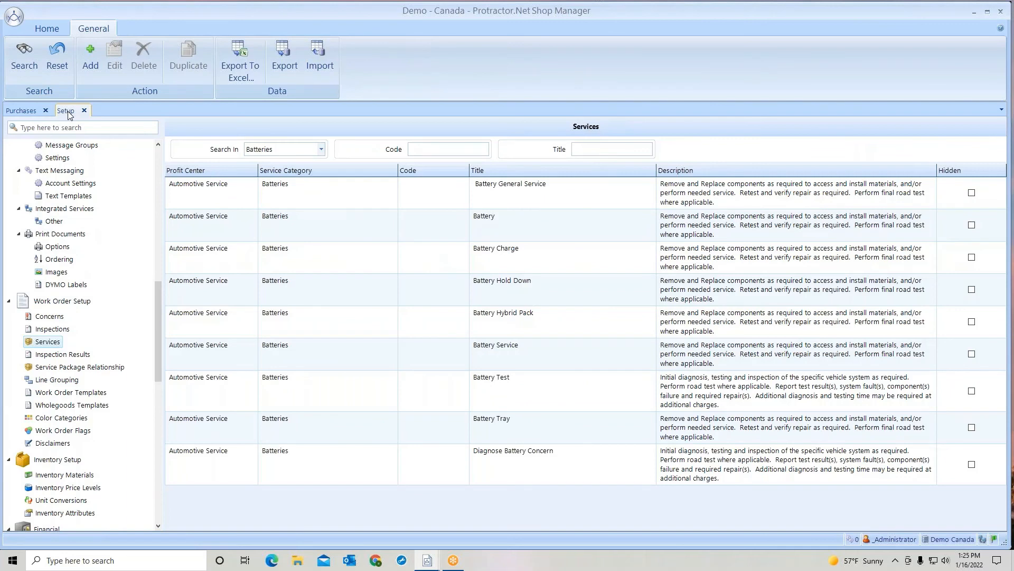
pyautogui.click(75, 475)
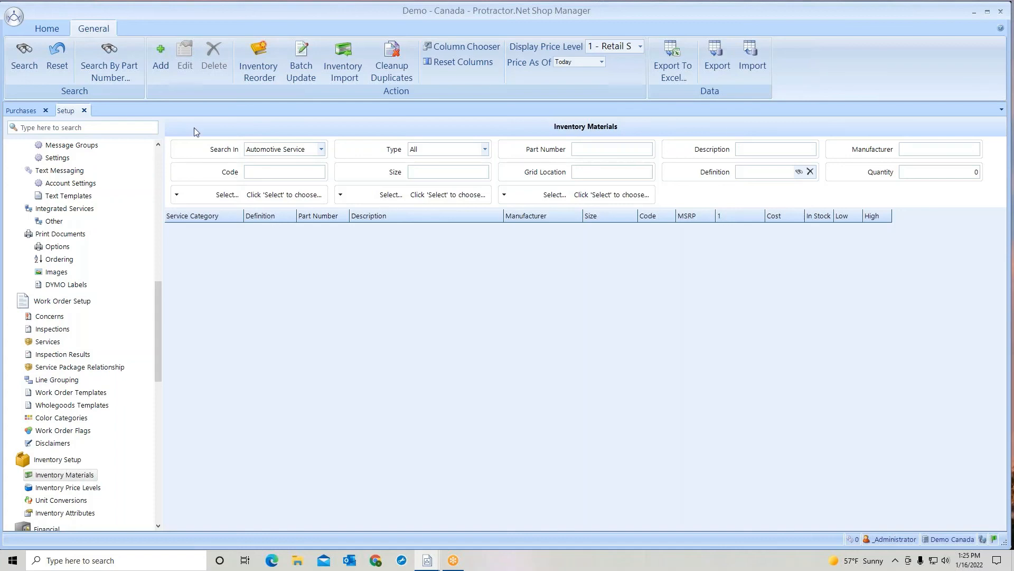
pyautogui.click(160, 62)
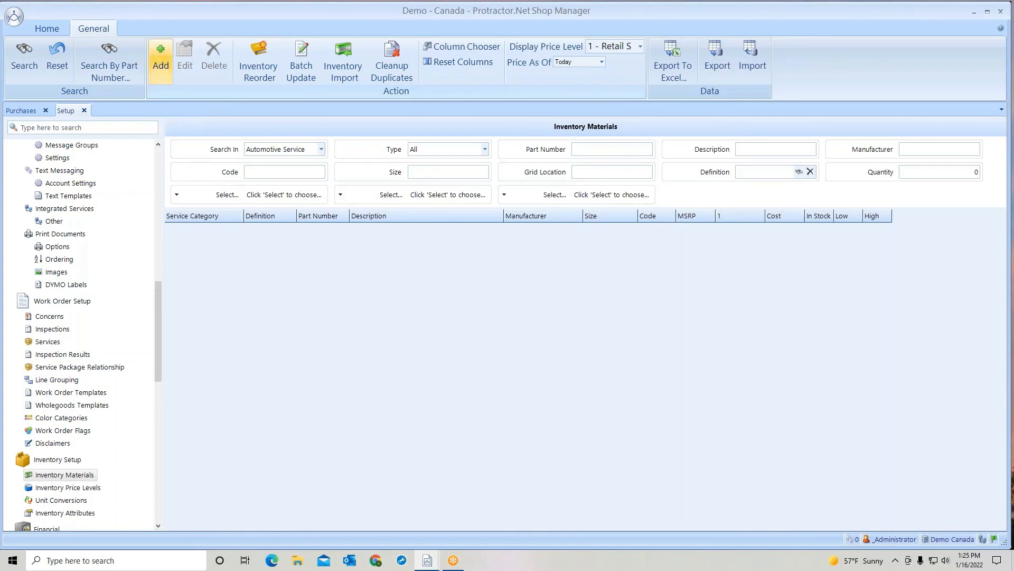